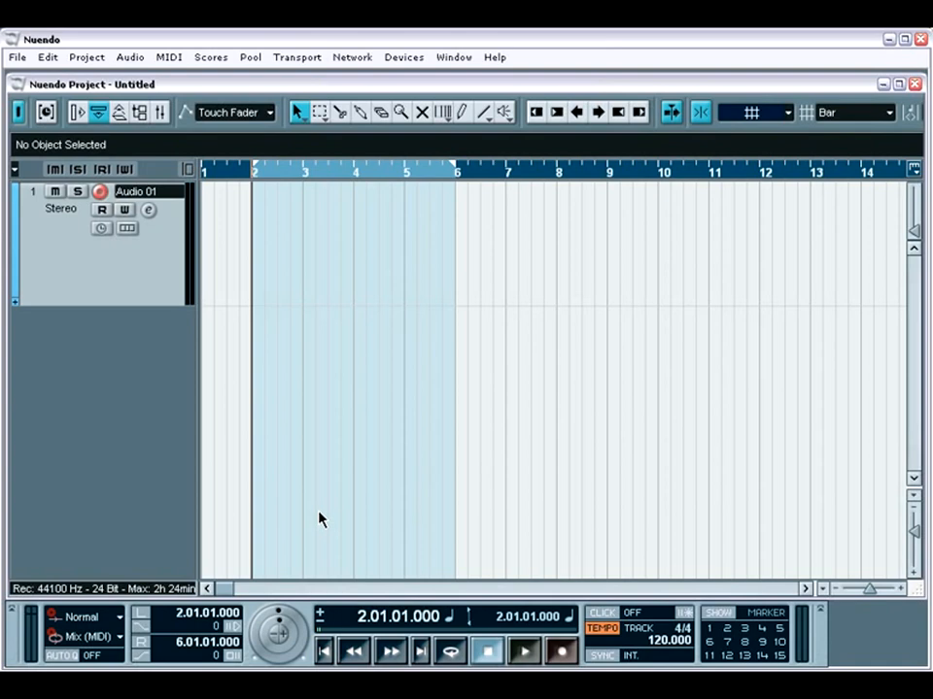
Record a take on the Audio 01 track from bar 2 to about the end of bar 5.
left_click(561, 652)
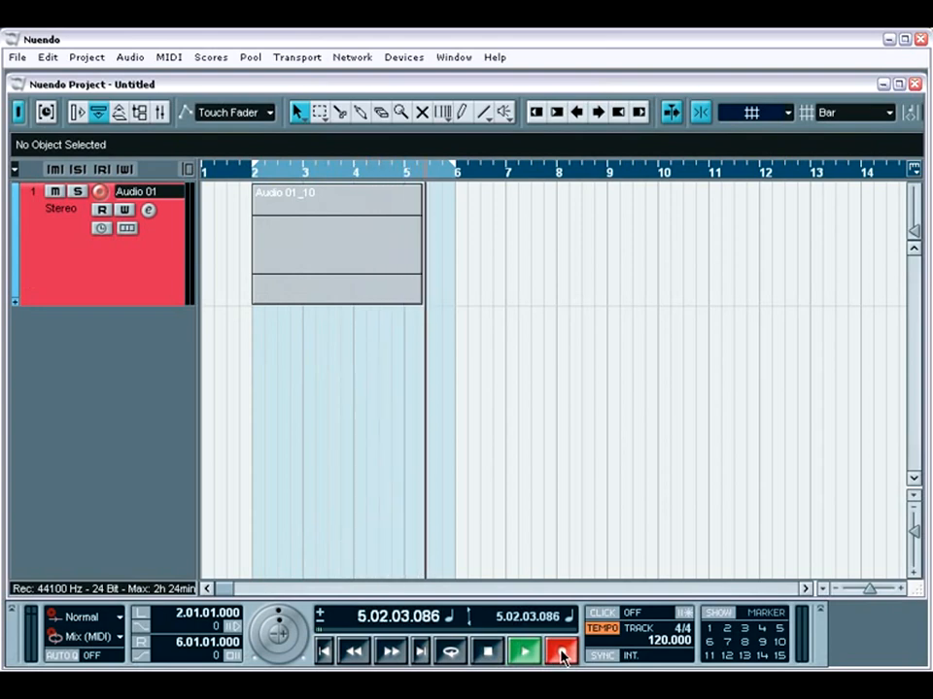
key("space")
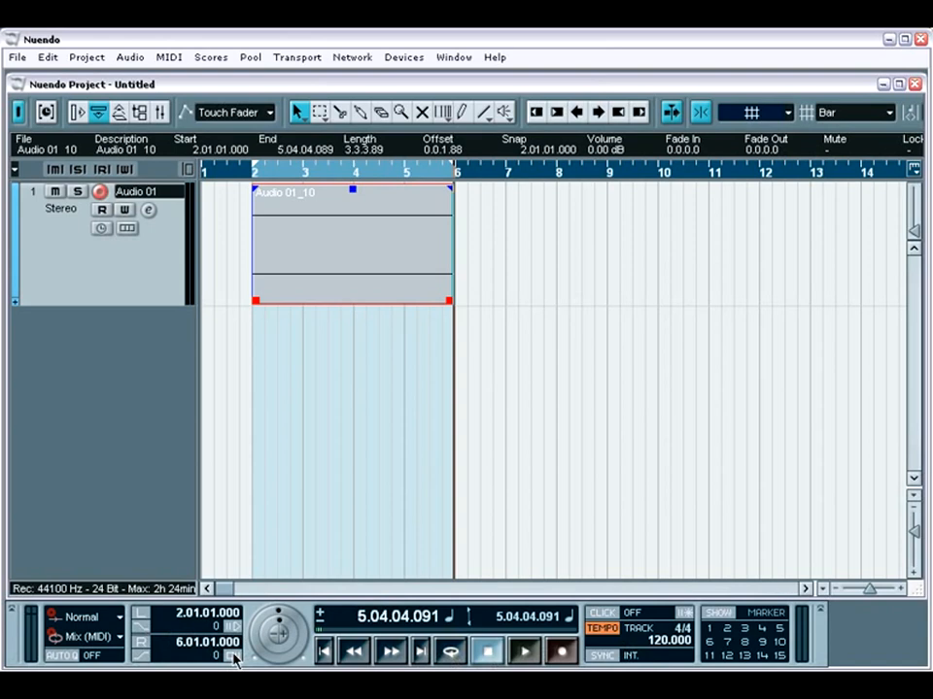
Examine the available linear record modes and cycle record modes, leaving Normal and Mix (MIDI) selected.
left_click(118, 618)
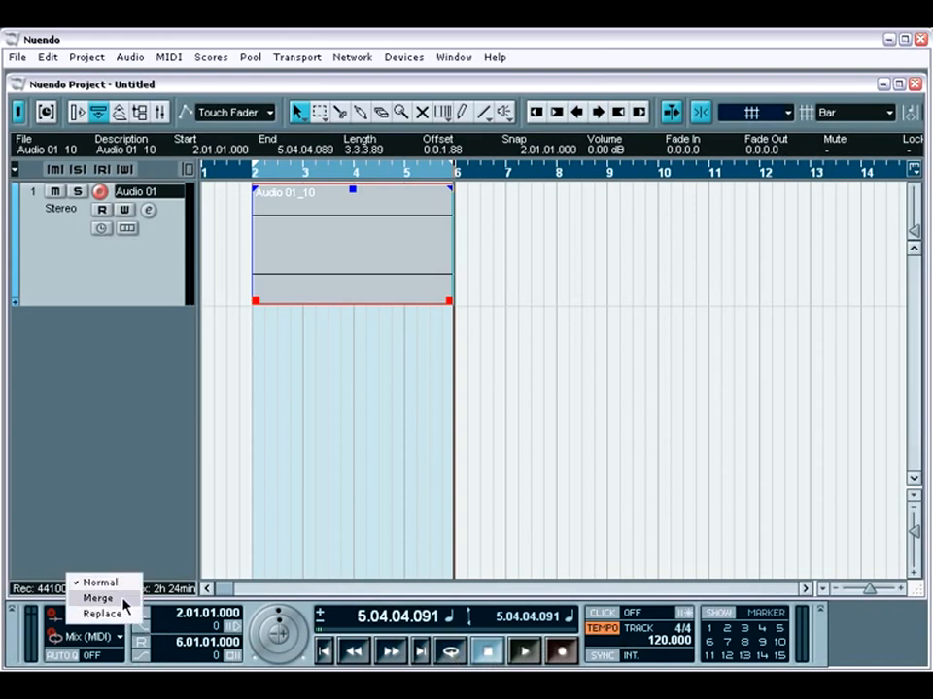
left_click(124, 637)
left_click(124, 637)
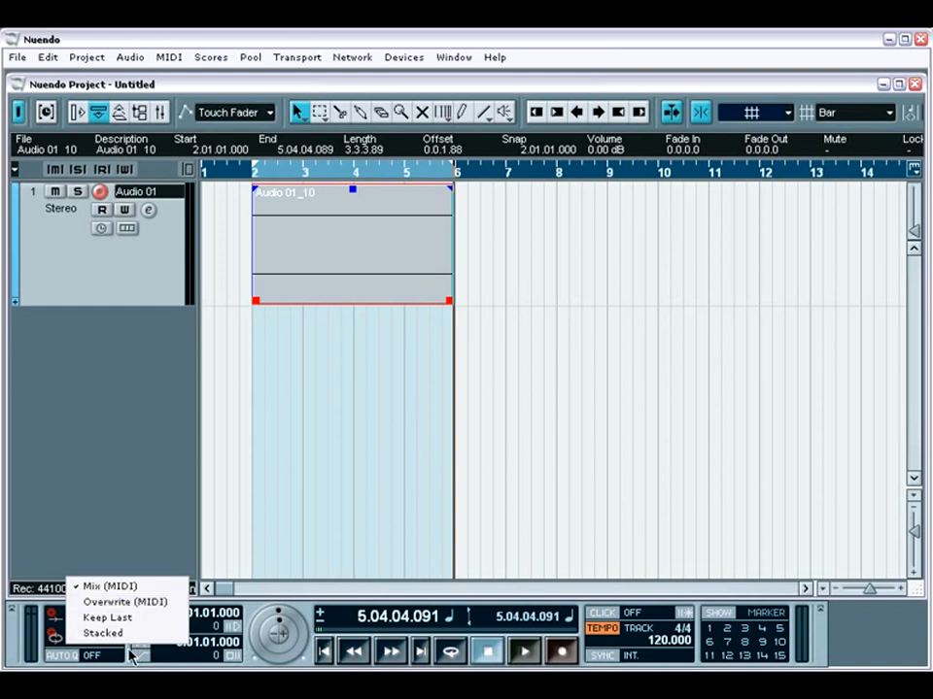
left_click(133, 657)
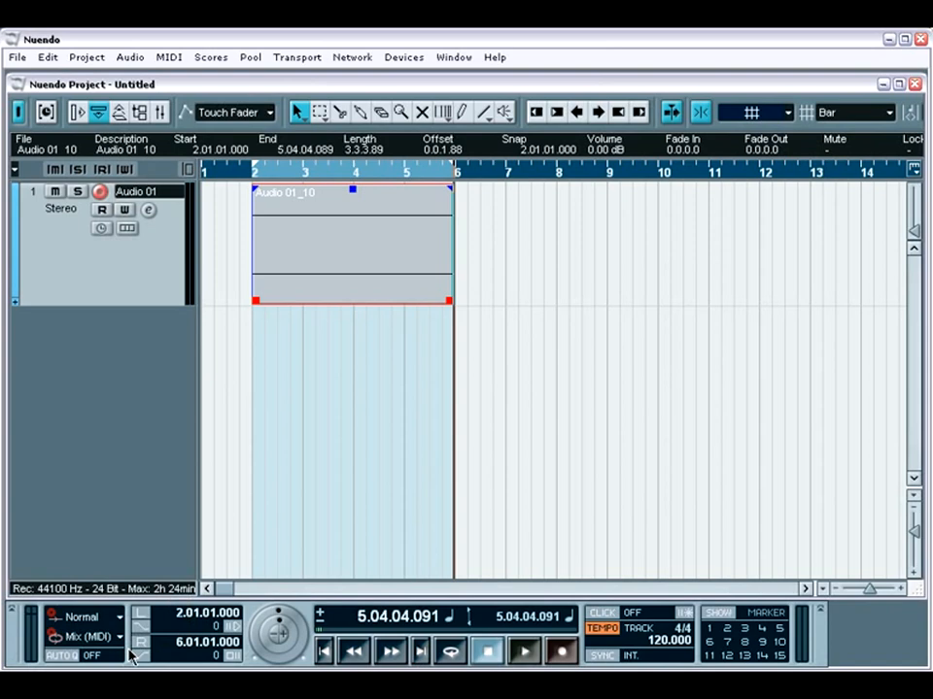
Return the project cursor to the left locator and delete the recorded take on Audio 01.
key("KP_1")
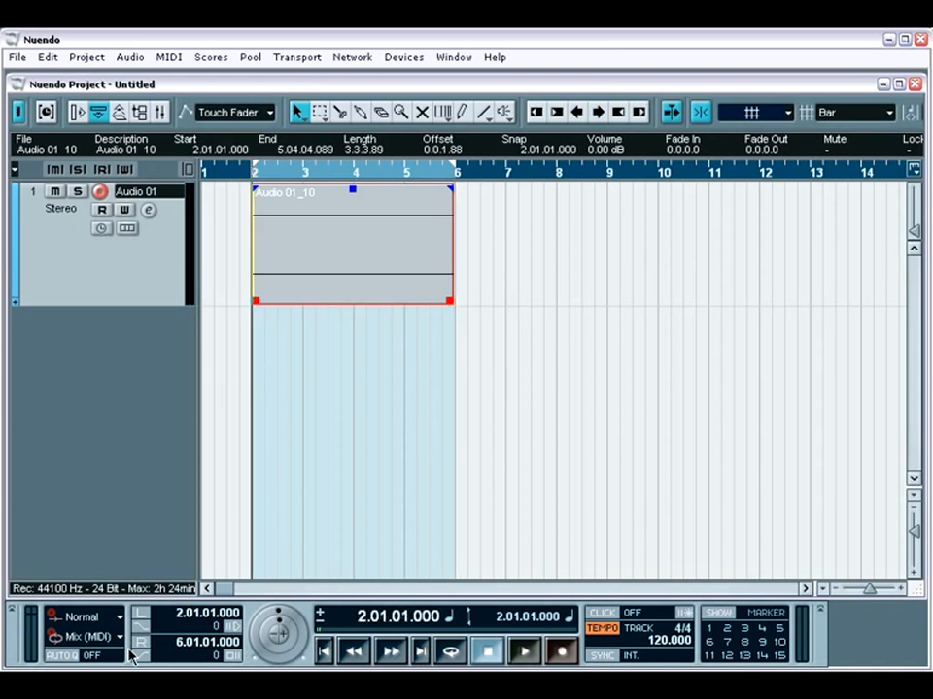
key("Delete")
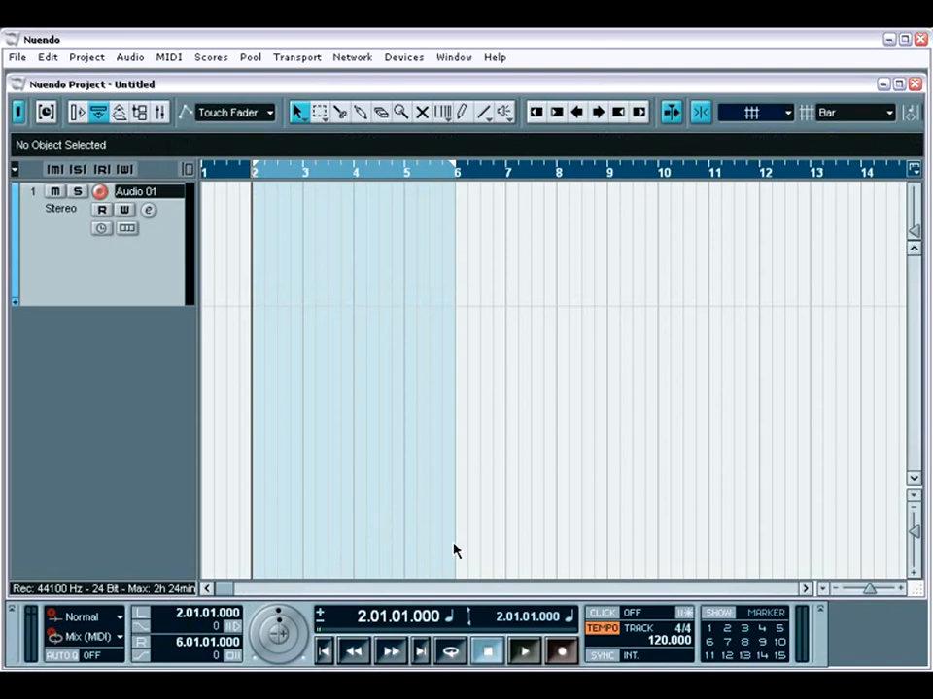
Turn on the metronome click and record a take on Audio 01 from bar 2 to about bar 4.
left_click(607, 616)
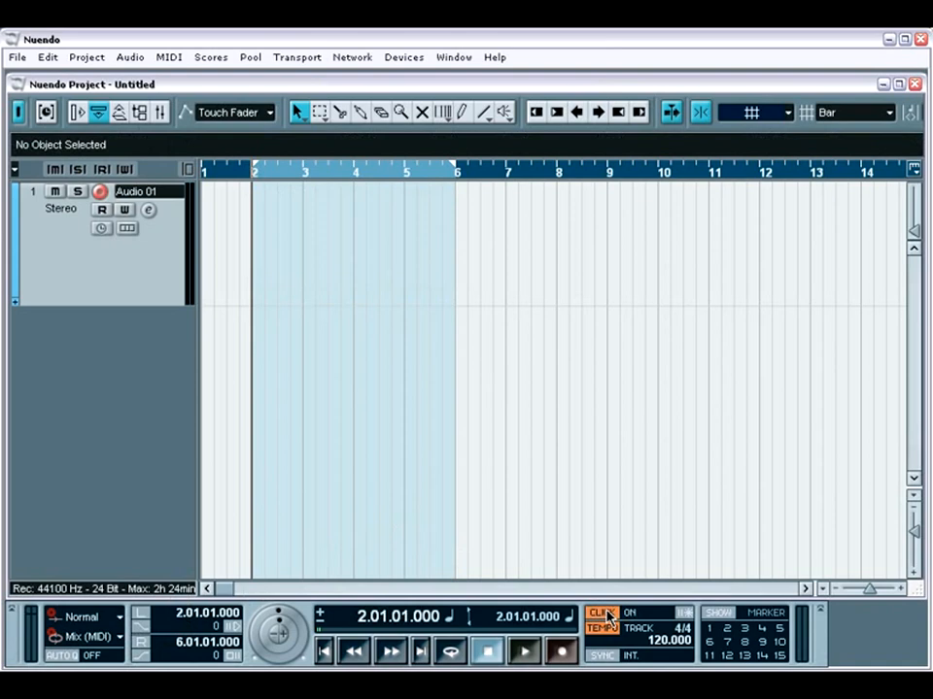
key("KP_Multiply")
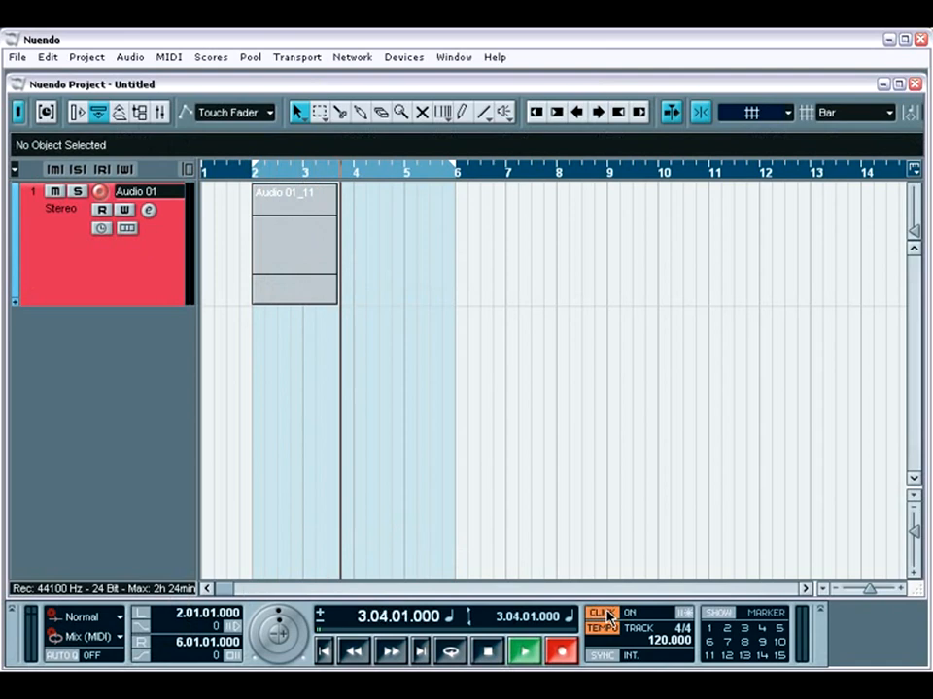
key("space")
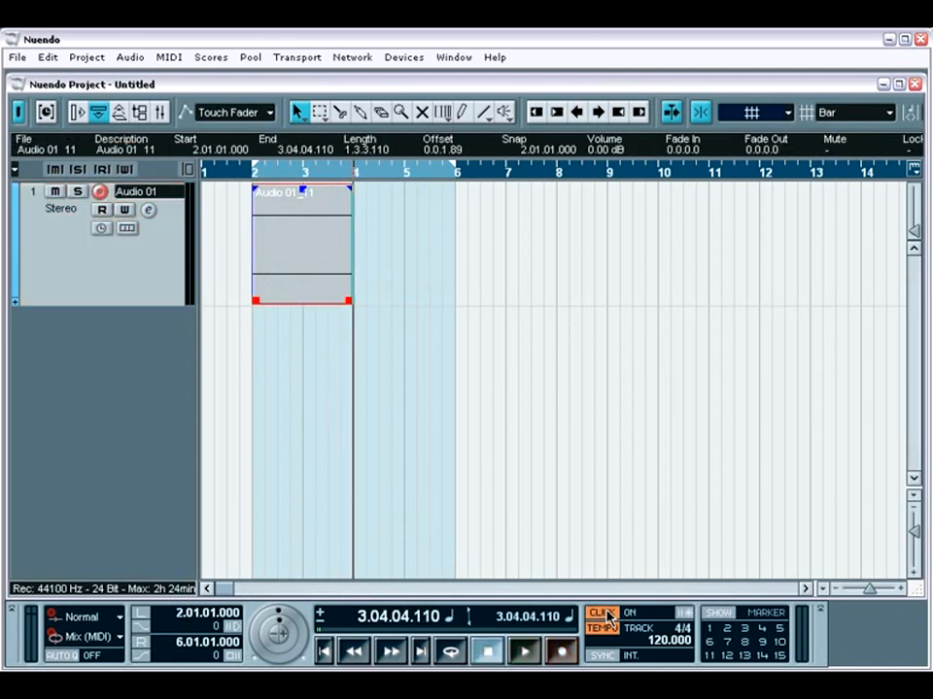
Turn on the precount and replace the Audio 01 take with a new recording from bar 2 to about bar 5.
left_click(684, 614)
key("Delete")
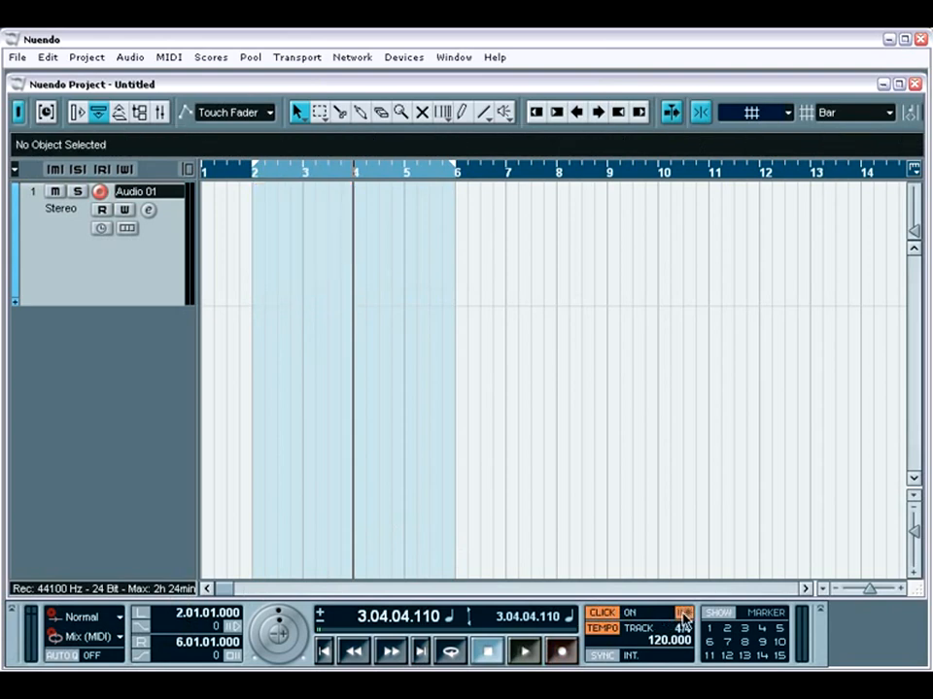
key("KP_1")
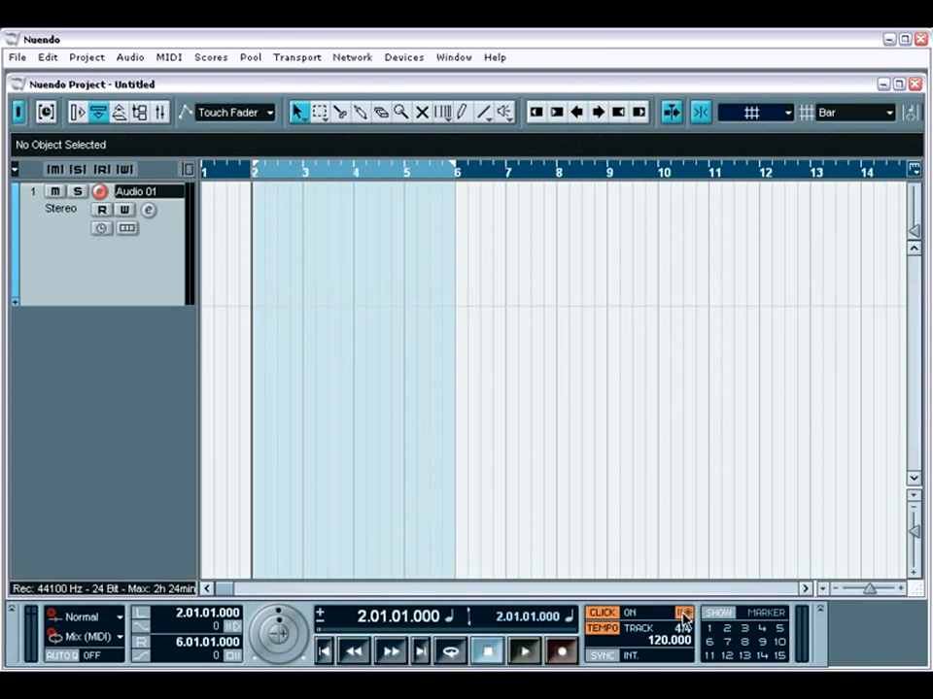
key("KP_Multiply")
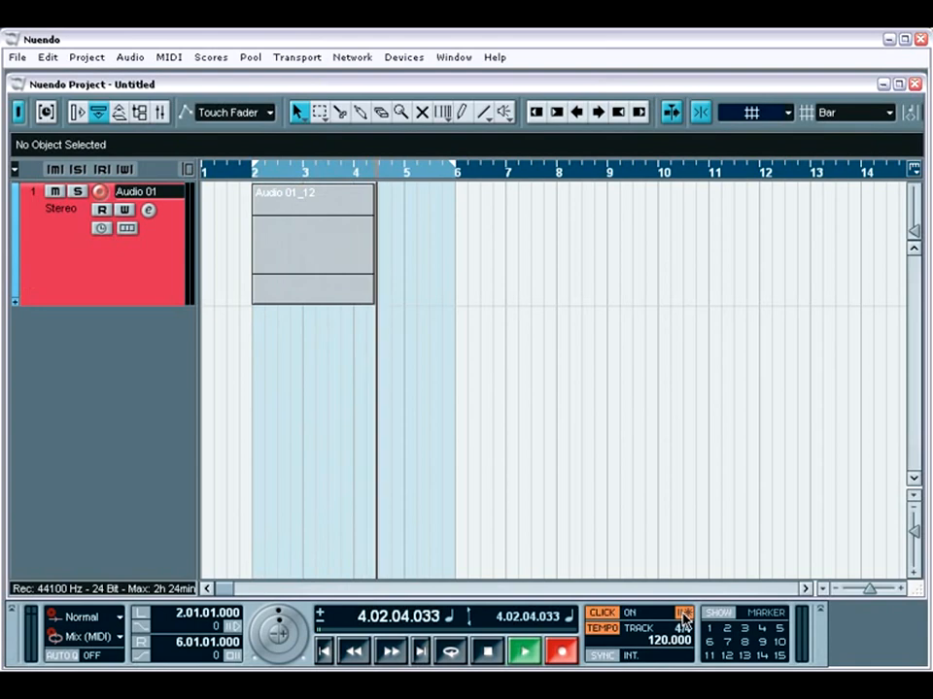
key("space")
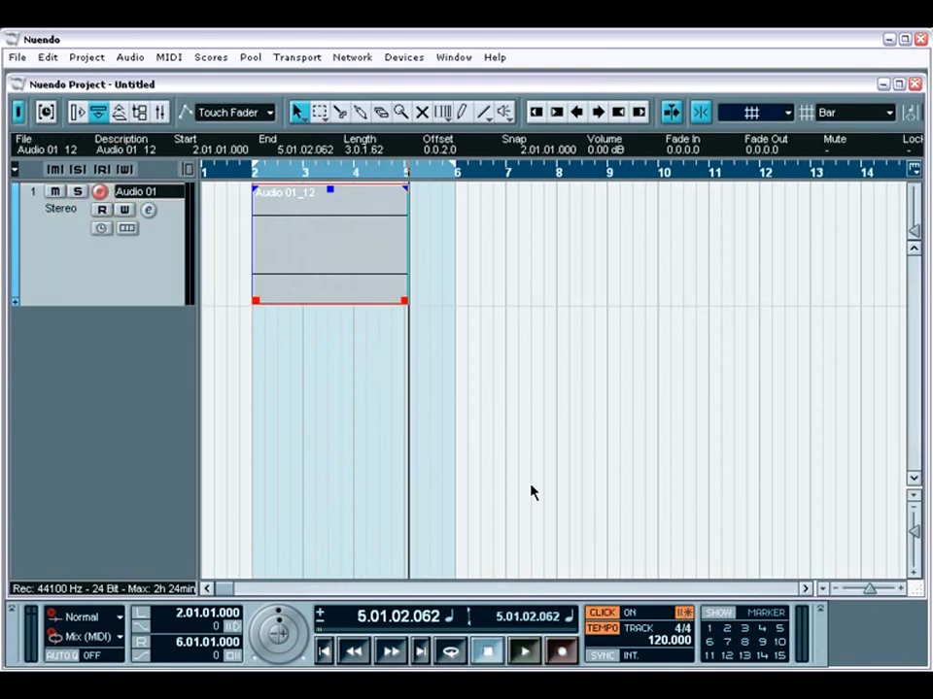
Examine the click and precount options in the Metronome Setup, and accept the settings.
left_click(297, 57)
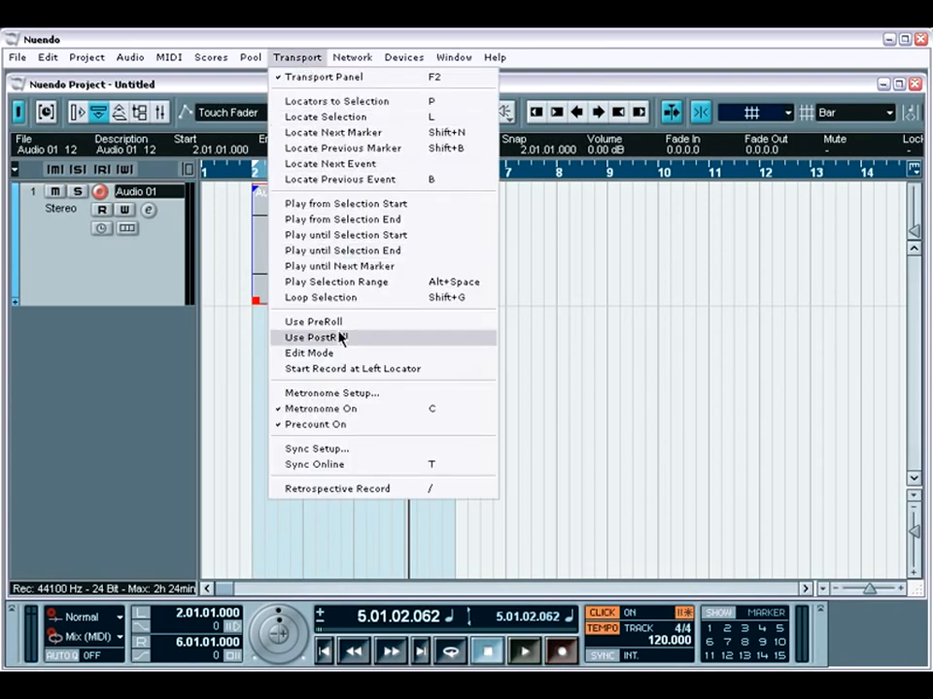
left_click(335, 394)
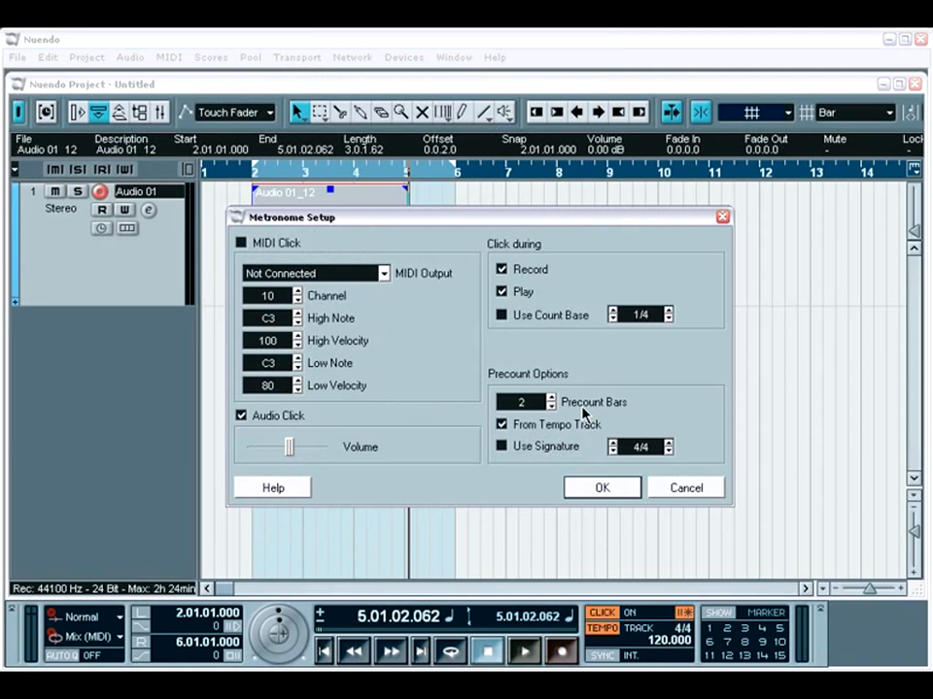
left_click(599, 487)
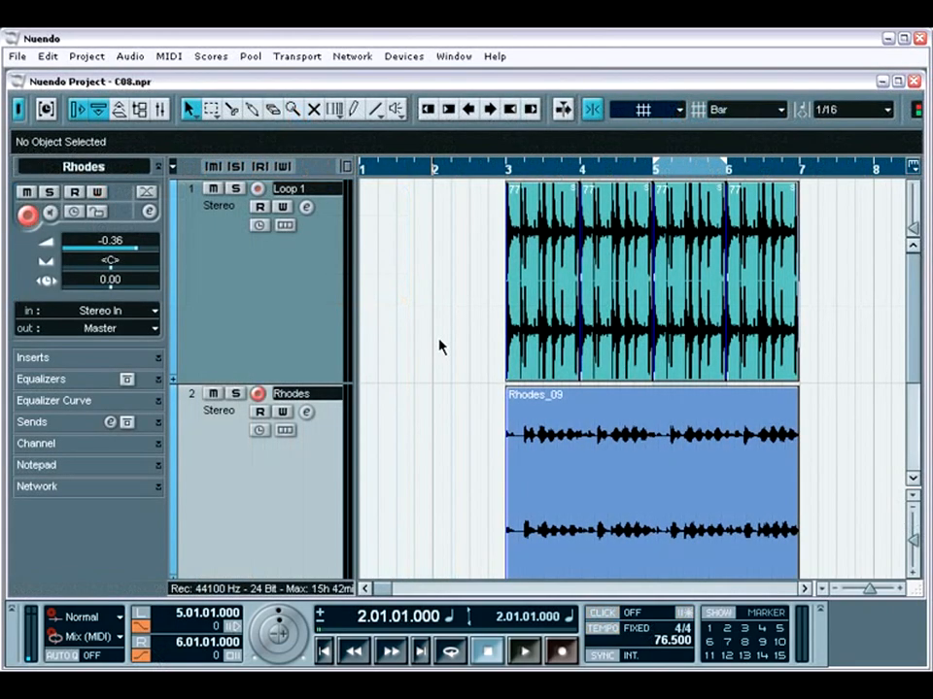
In the C08.npr project, play from bar 2 with automatic punch in and out to re-record bar 5 of the Rhodes track.
key("space")
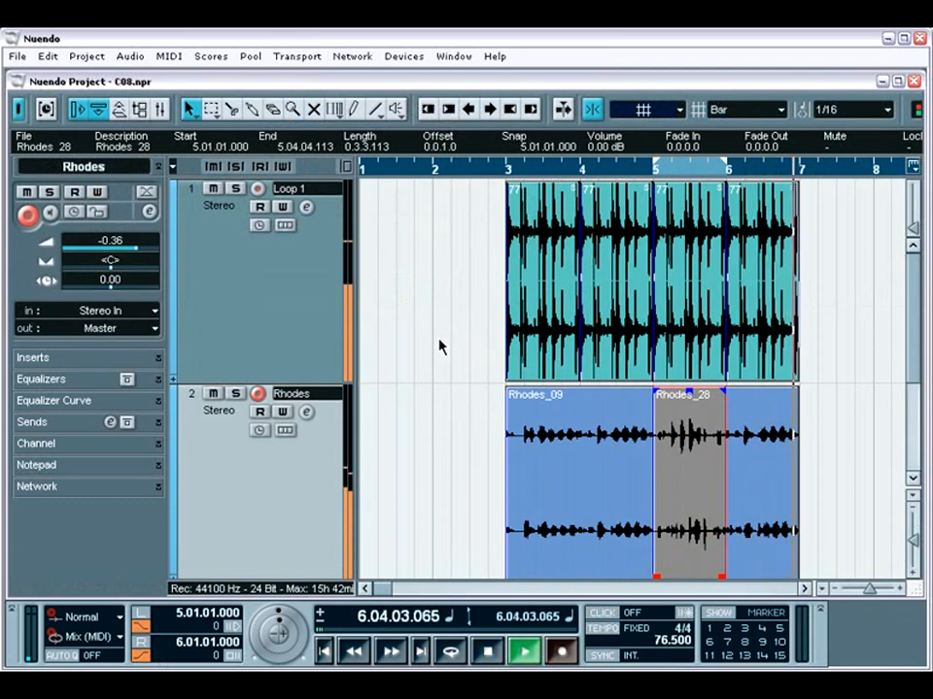
key("space")
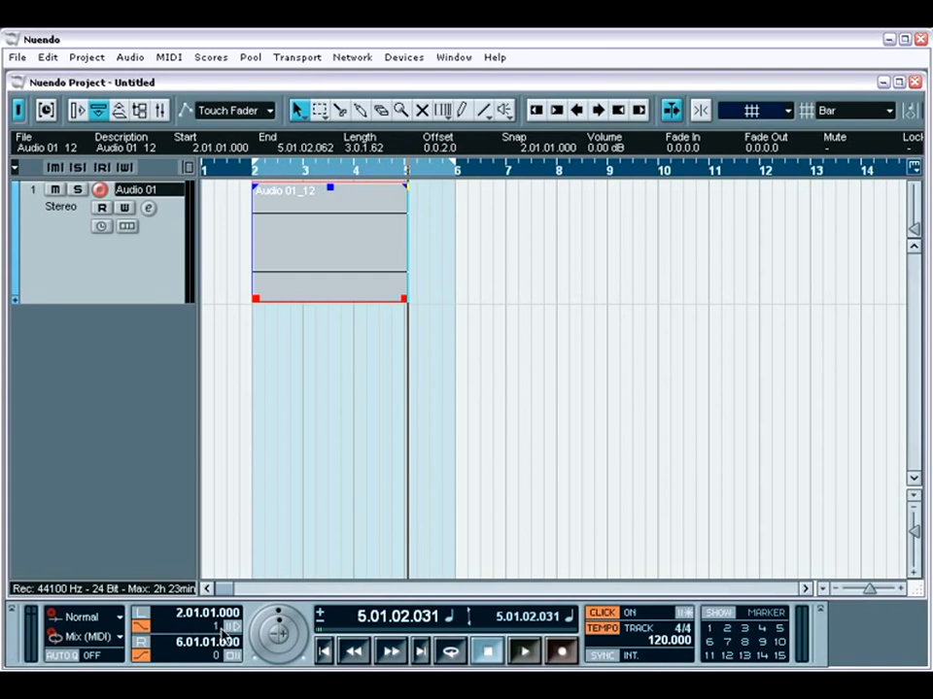
In the untitled project, enable pre-roll and post-roll of 1 and record a punch-in take between the locators on Audio 01.
left_click(231, 628)
left_click(230, 657)
key("KP_1")
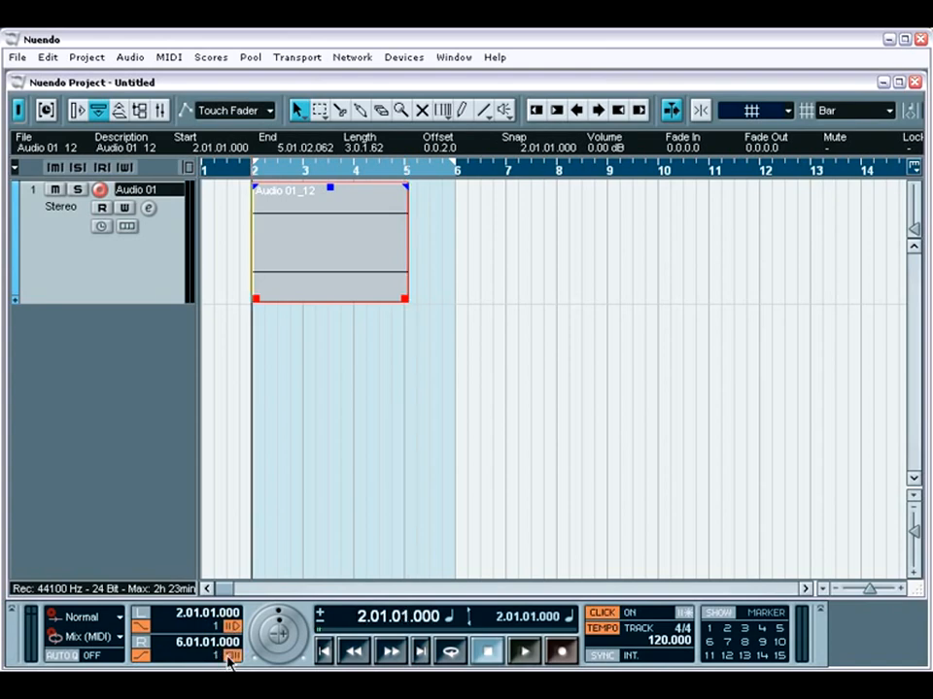
key("space")
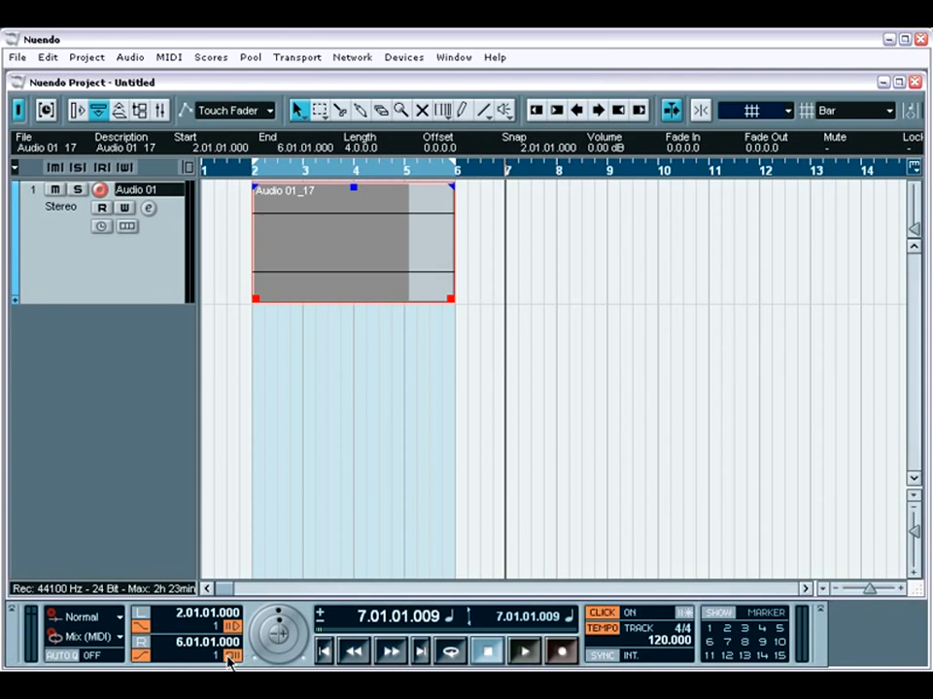
Turn off automatic punch out, delete the punched-in take on Audio 01 and return the cursor to the left locator.
left_click(143, 662)
key("Delete")
key("KP_1")
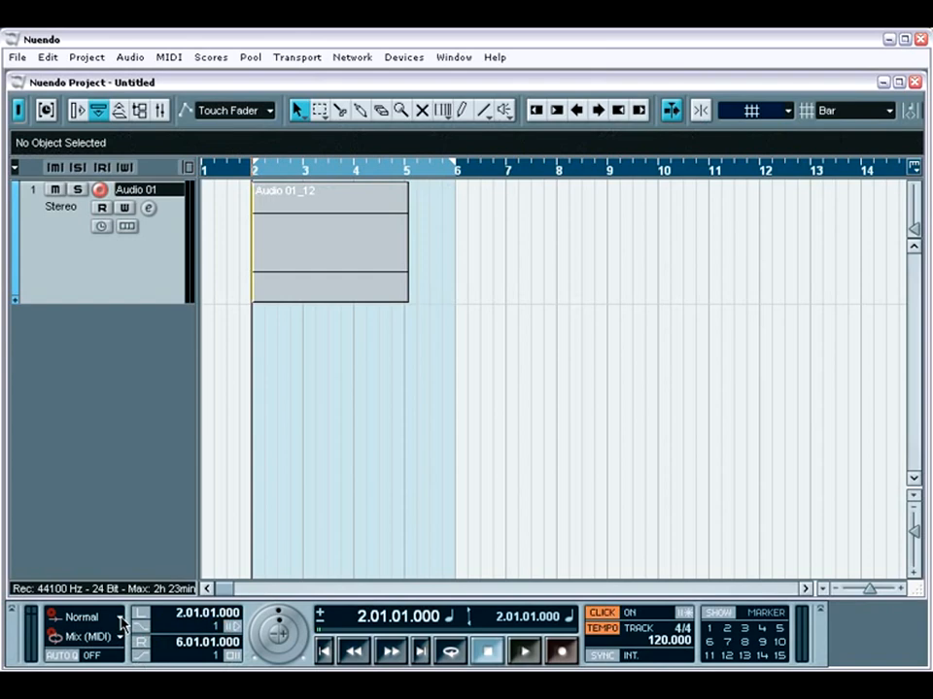
Review the linear record modes, keep Normal, and record about one bar over the start of the existing Audio 01 clip.
left_click(121, 621)
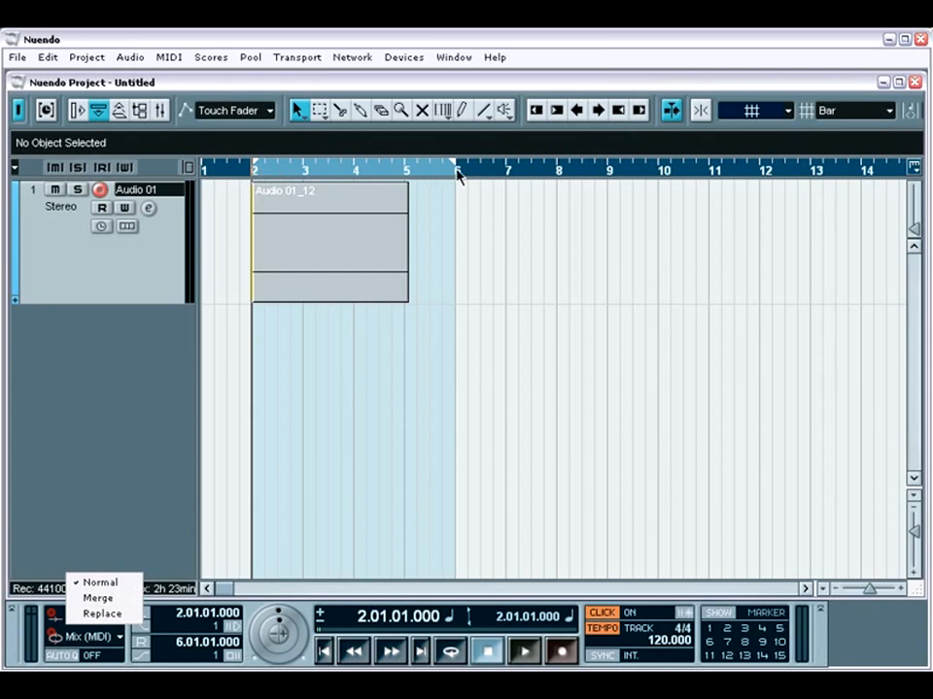
left_click(247, 623)
key("KP_Multiply")
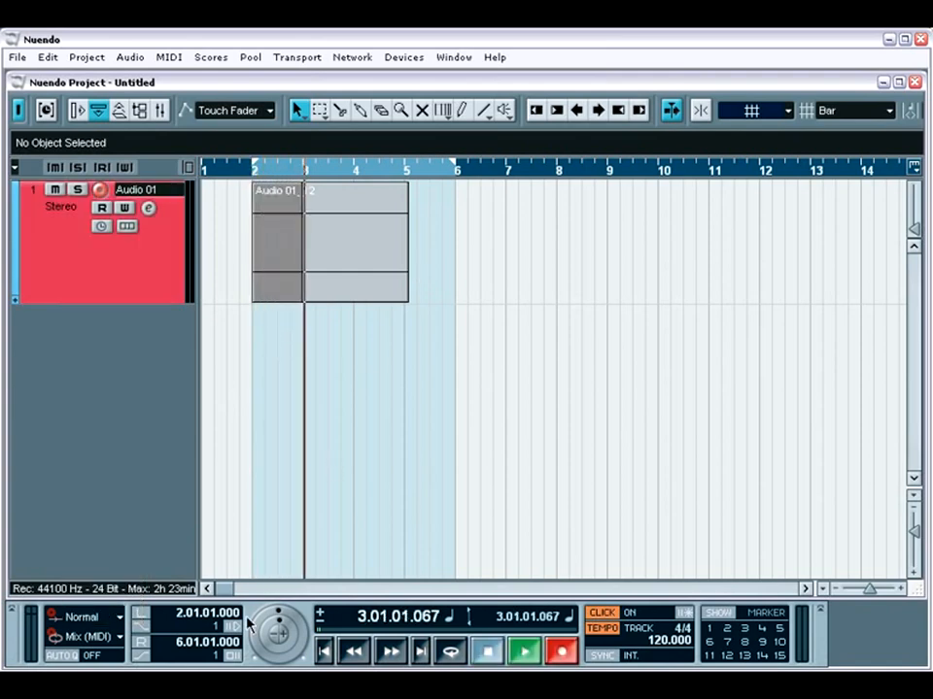
key("space")
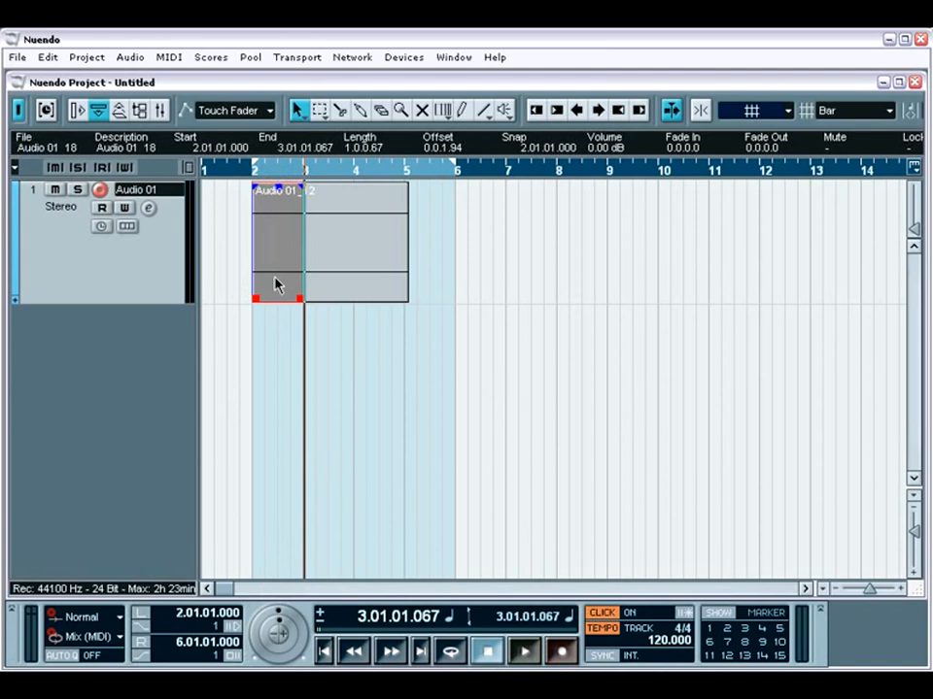
Shift the new overlapping take to about 2.03.02, delete it and return the cursor to the left locator.
left_click_drag(276, 284, 309, 286)
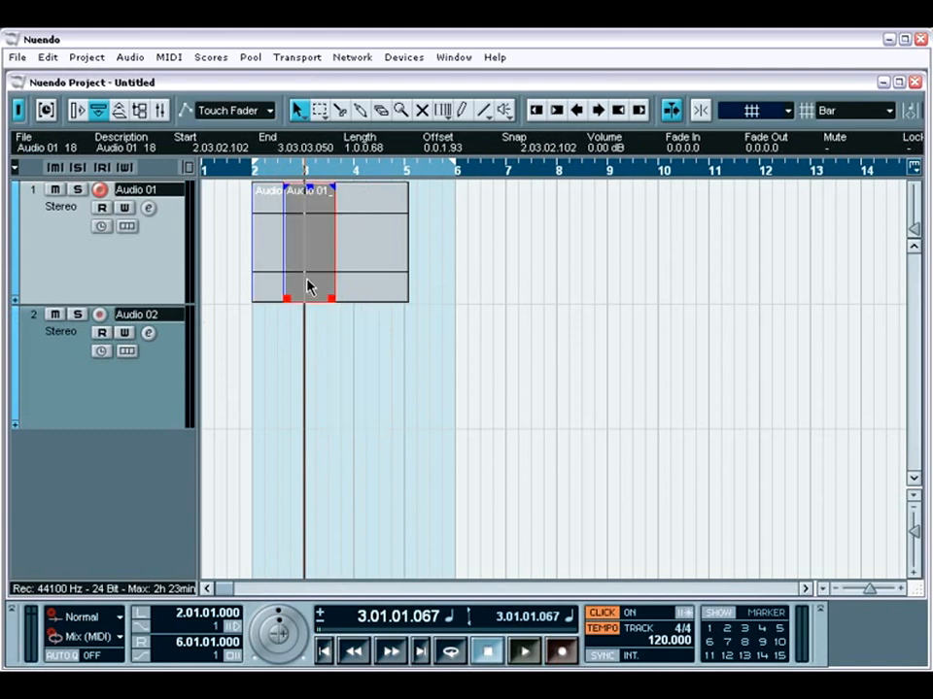
key("Delete")
key("KP_1")
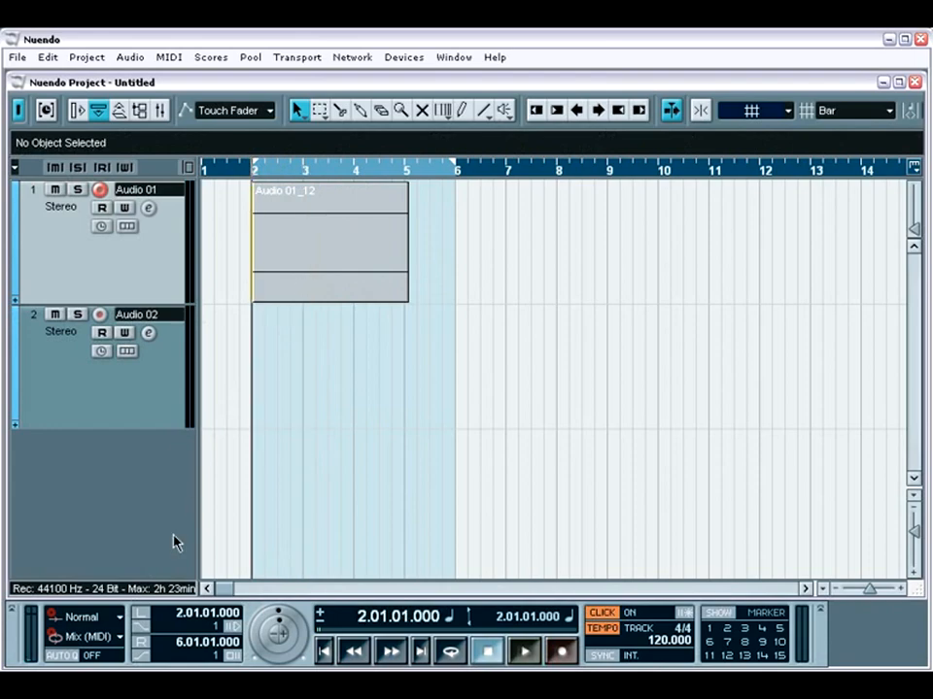
Set the linear record mode to Replace and record over the existing Audio 01 clip from bar 2 to about bar 4.
left_click(121, 618)
left_click(120, 614)
key("KP_Multiply")
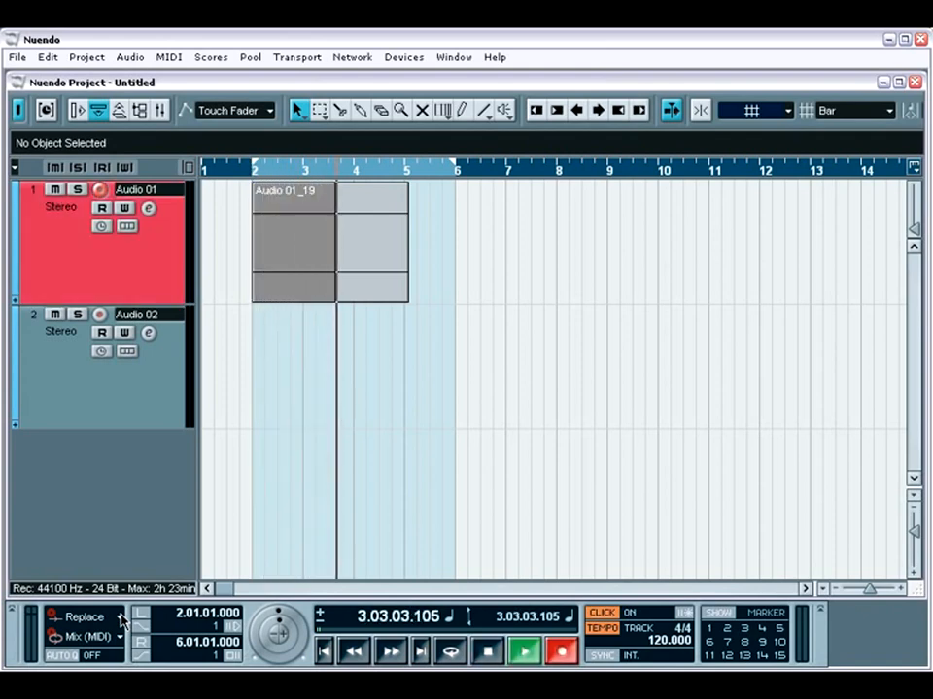
key("space")
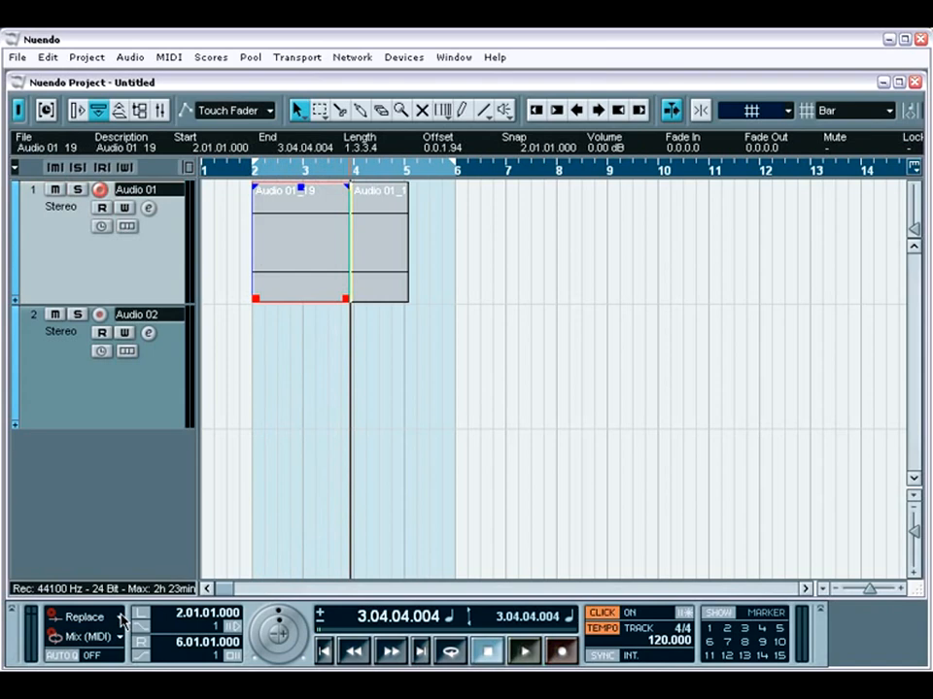
Move the remaining part of the old Audio 01 clip to about 4.03.04, and delete both clips from the track.
left_click(373, 299)
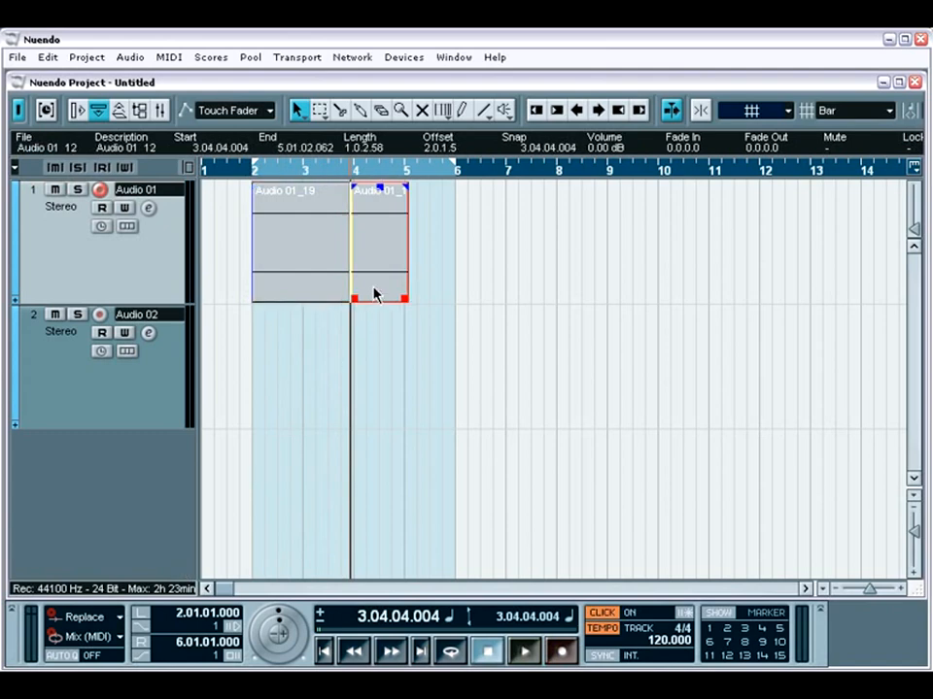
left_click_drag(374, 294, 414, 296)
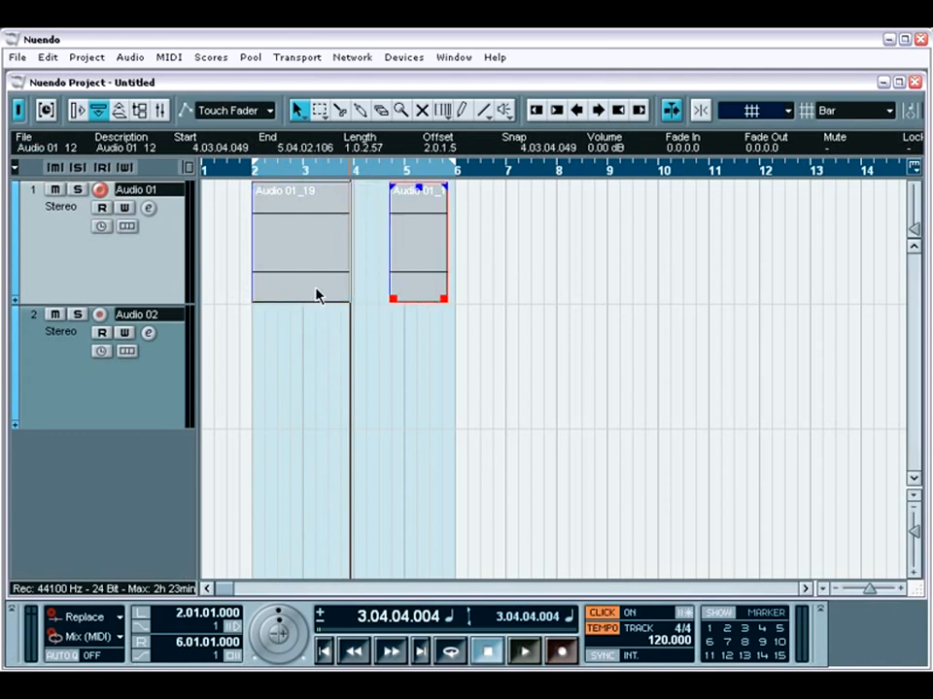
key("KP_1")
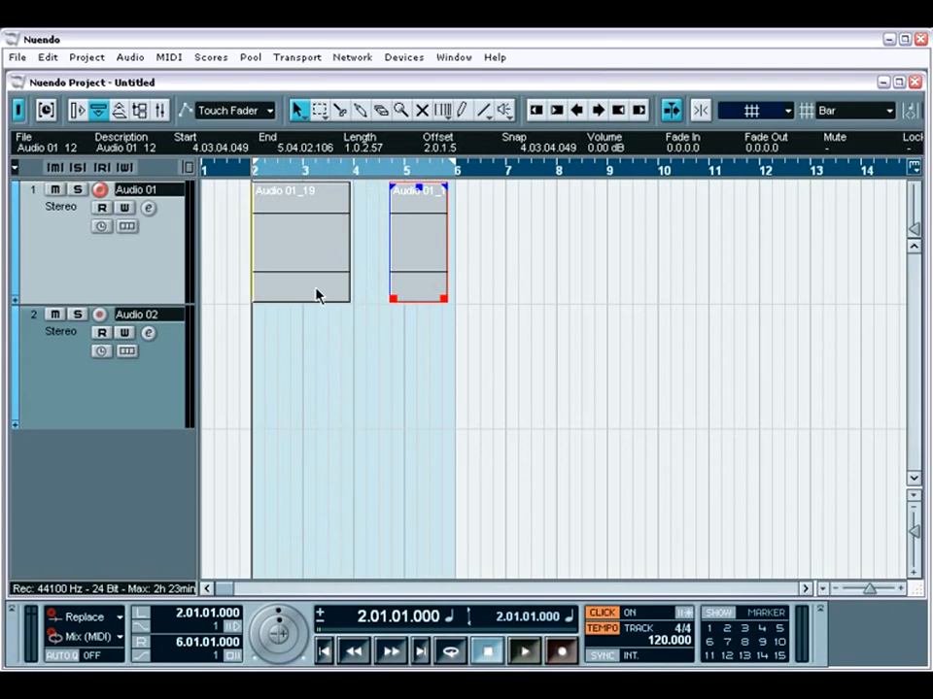
key("Delete")
left_click(316, 290)
key("Delete")
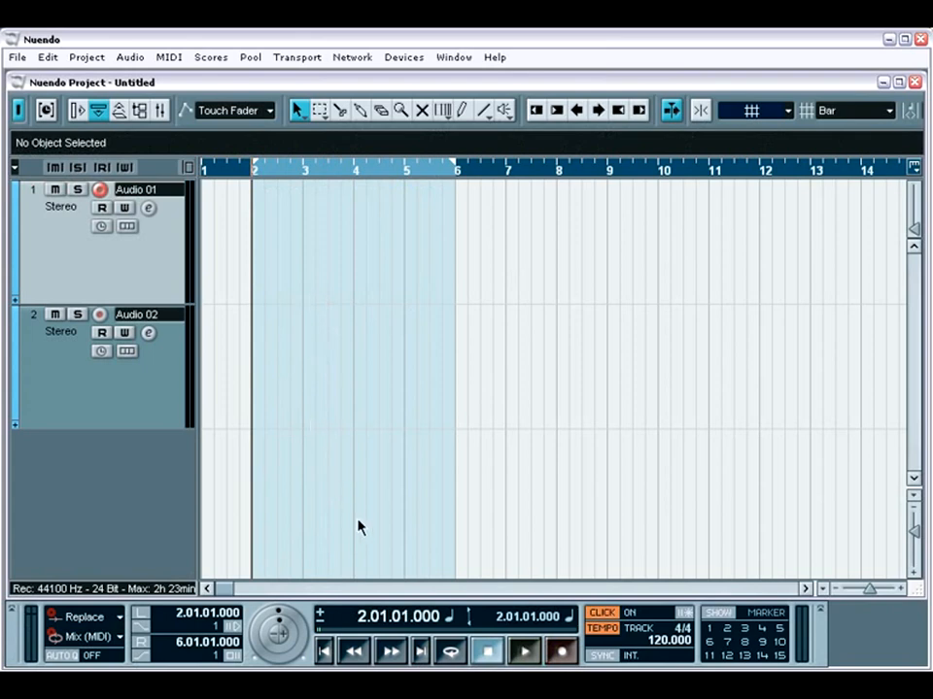
Turn on cycle playback, set the cycle record mode to Stacked and record three takes on Audio 01 between bars 2 and 4.
key("KP_Divide")
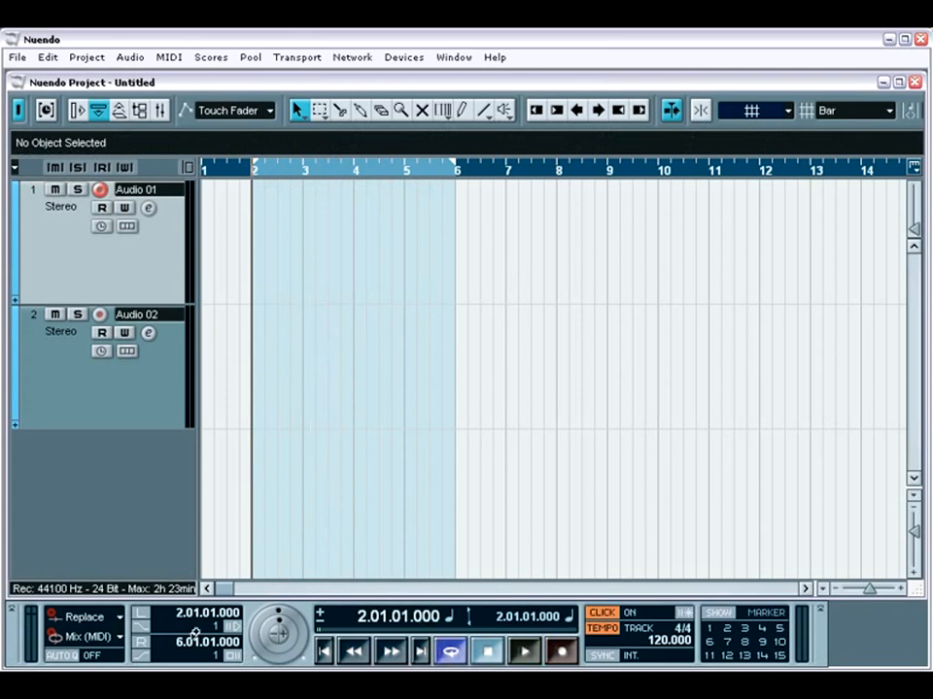
left_click(85, 637)
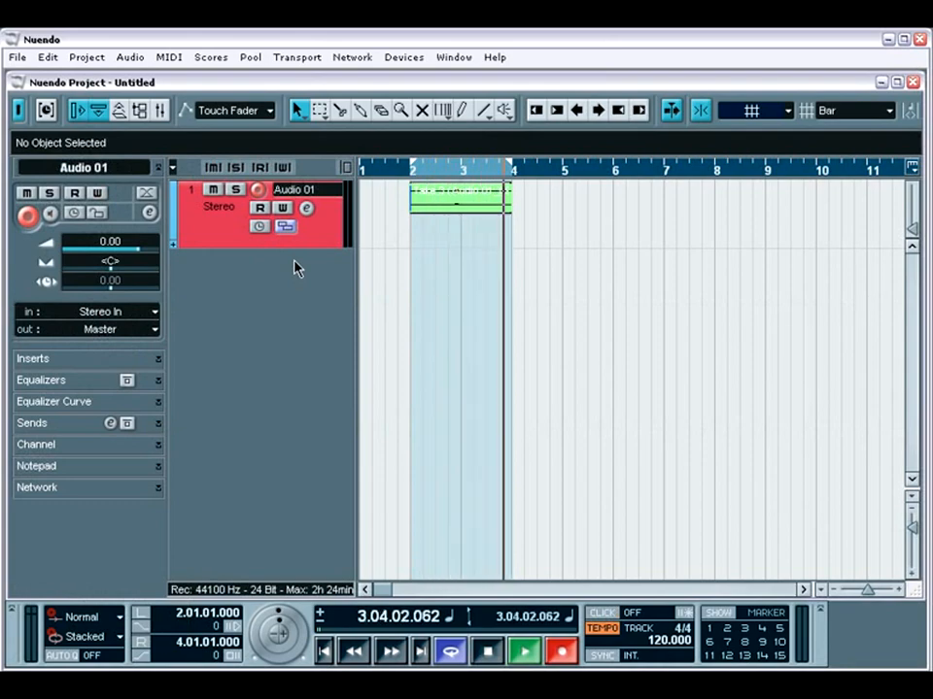
key("space")
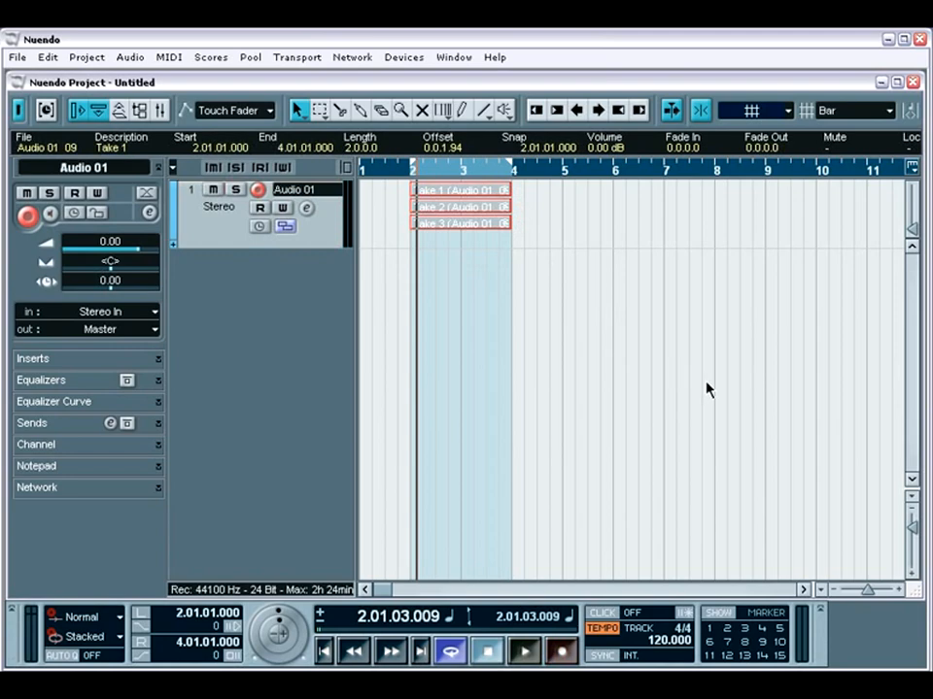
Trim the start of Take 2 to about bar 3, and shorten the end of Take 1 to the same point.
left_click_drag(912, 527, 911, 545)
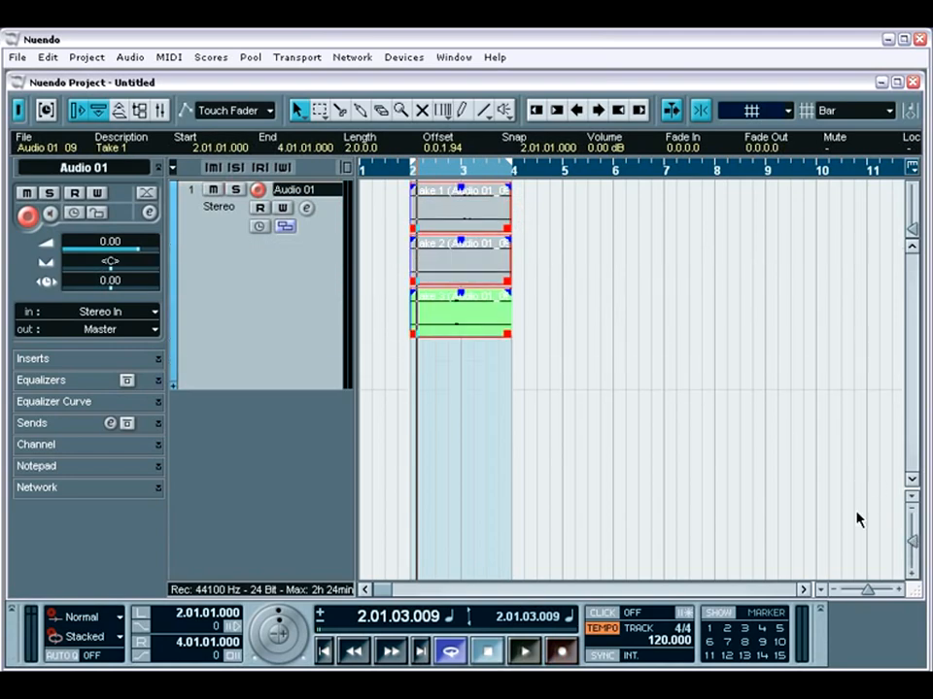
left_click(427, 274)
left_click_drag(433, 284, 461, 285)
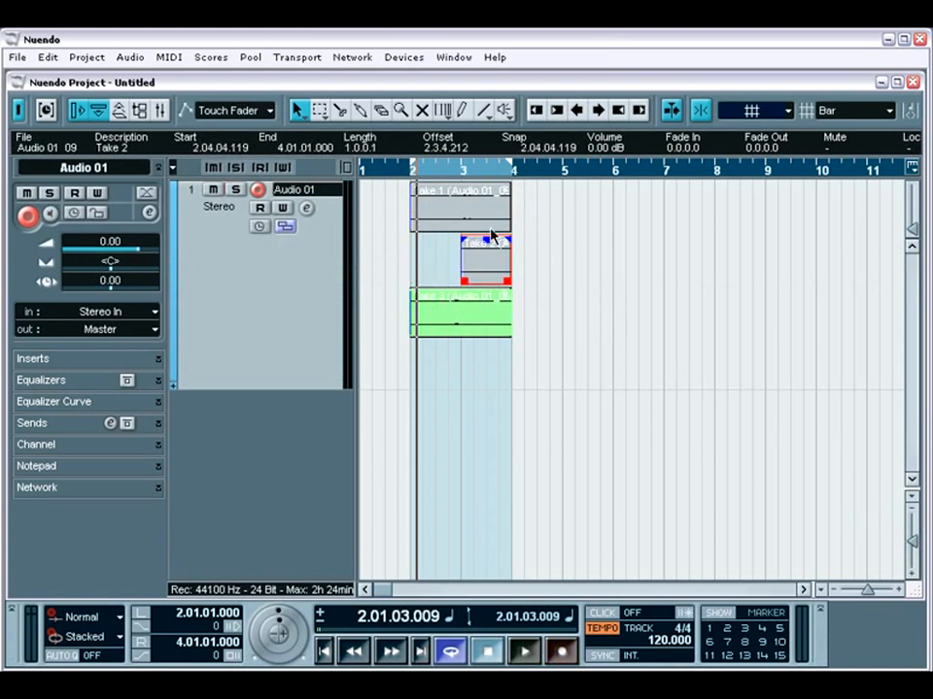
left_click_drag(510, 232, 460, 229)
Delete Take 3 from Audio 01 and set the track's lane display to Lanes Off.
left_click(447, 311)
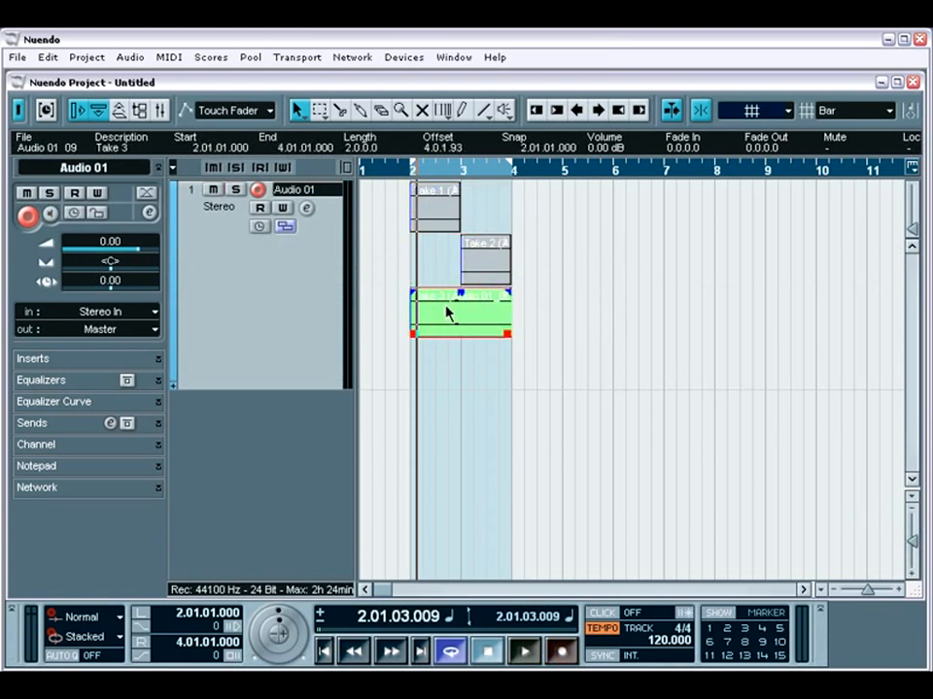
key("Delete")
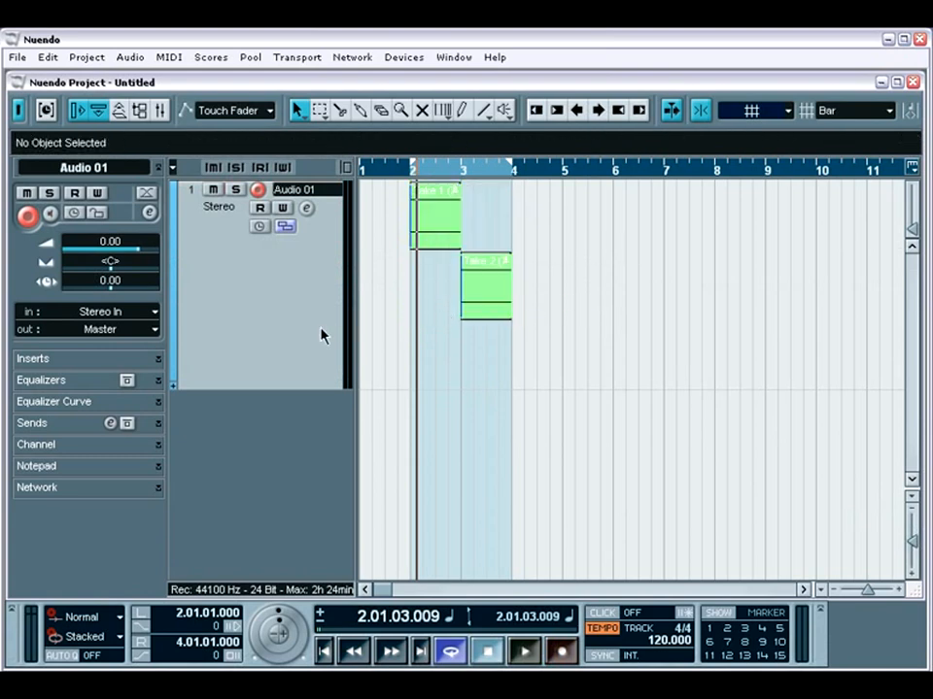
left_click(285, 226)
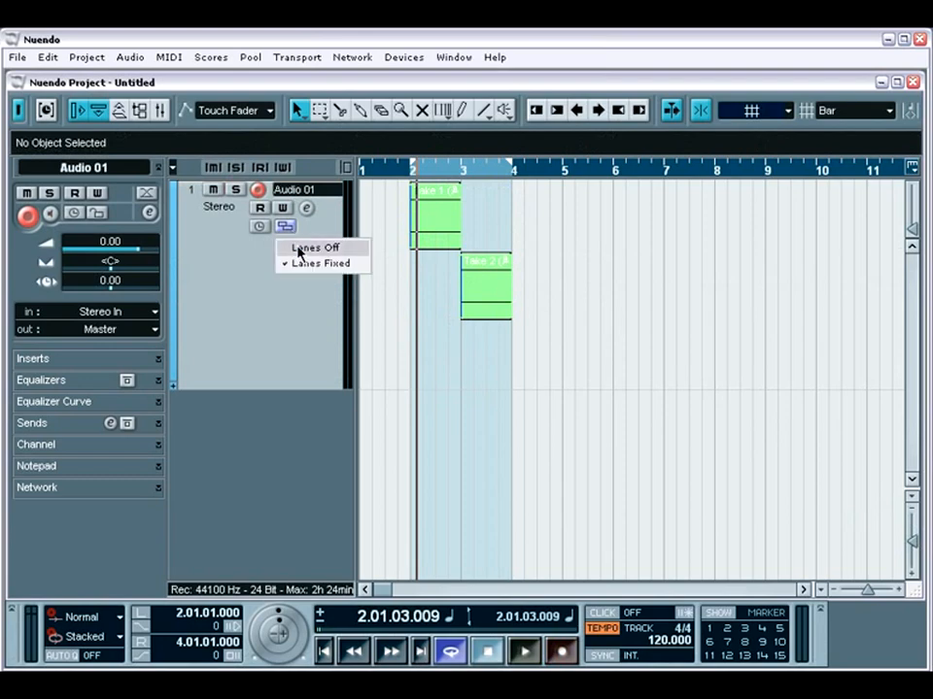
left_click(297, 246)
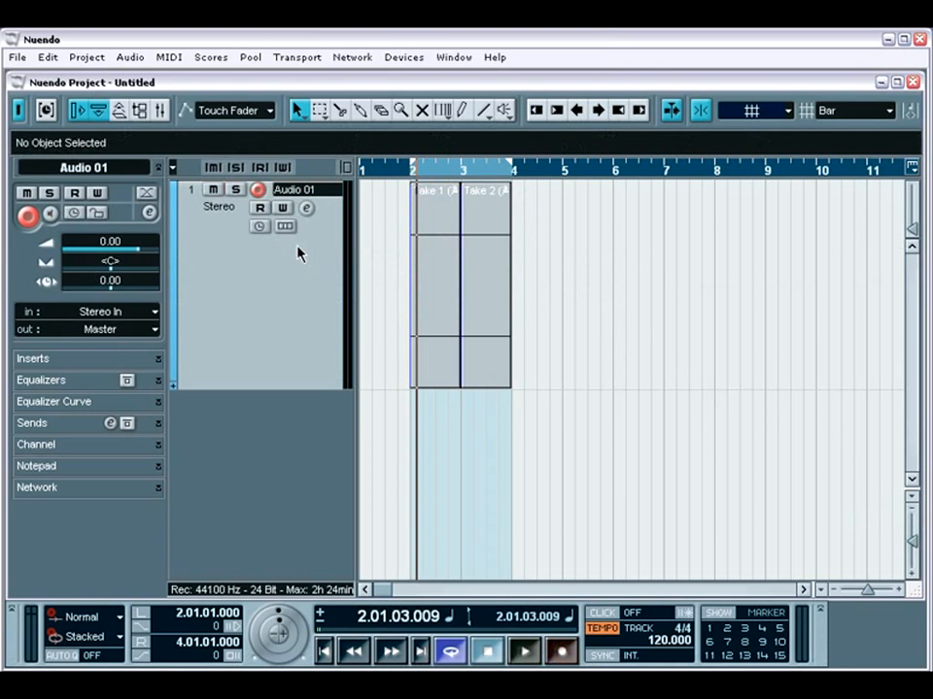